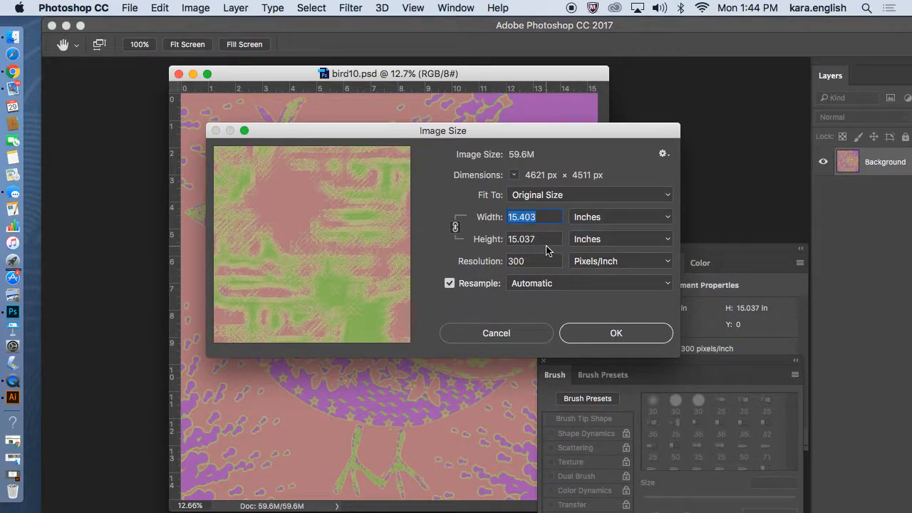
Resize the image to a width of 9 inches at a resolution of 72 pixels/inch, keeping proportions and resampling.
{"action": "left_click", "coordinate": [619, 335]}
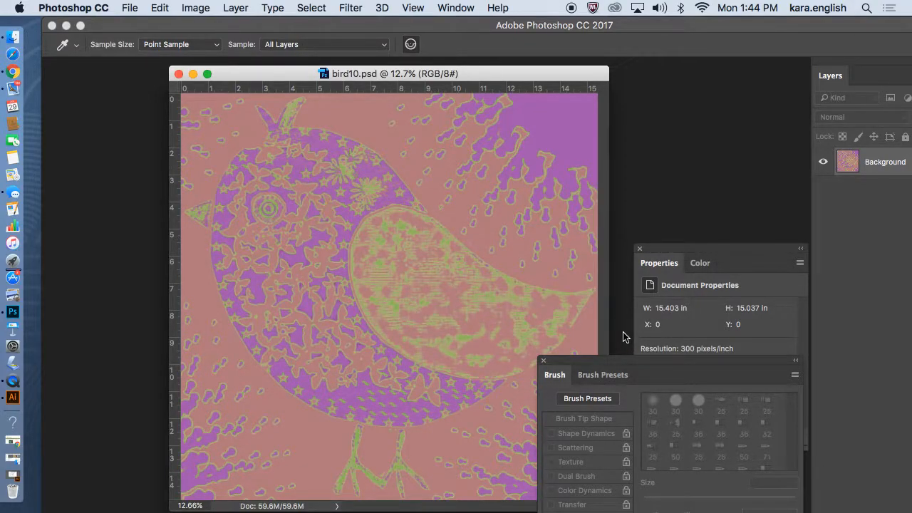
{"action": "left_click", "coordinate": [196, 8]}
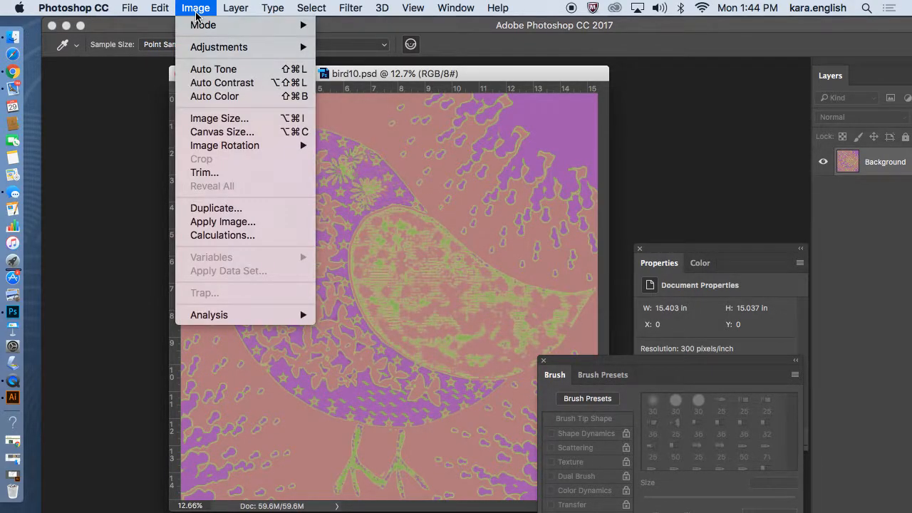
{"action": "left_click", "coordinate": [224, 120]}
{"action": "left_click_drag", "start_coordinate": [550, 262], "coordinate": [501, 264]}
{"action": "type", "text": "72"}
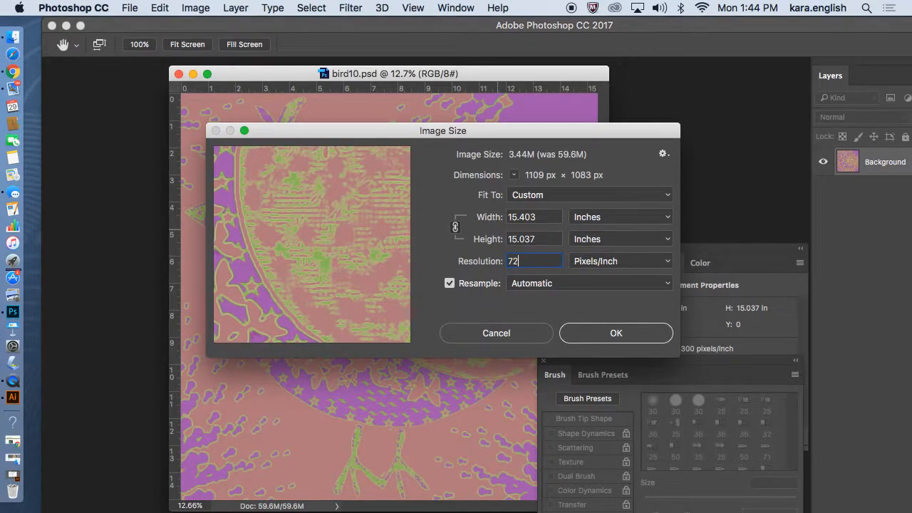
{"action": "left_click_drag", "start_coordinate": [548, 239], "coordinate": [475, 240]}
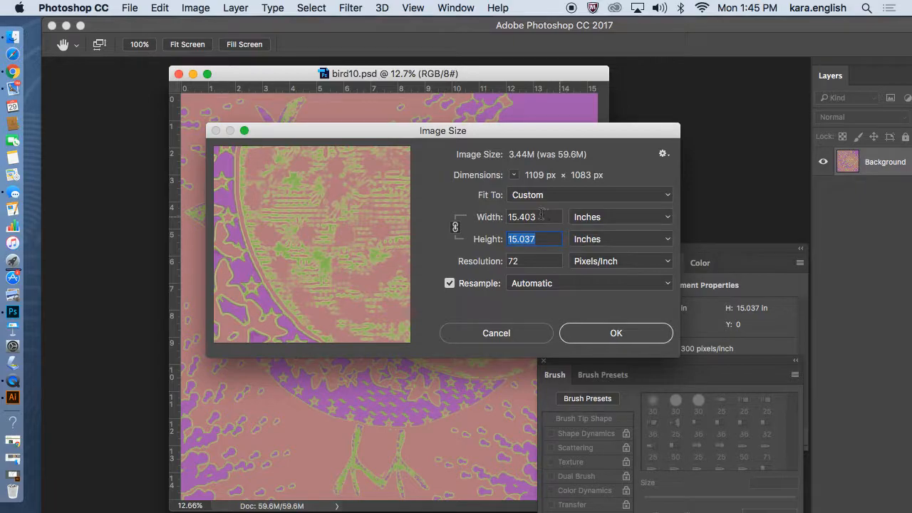
{"action": "left_click_drag", "start_coordinate": [541, 217], "coordinate": [505, 213]}
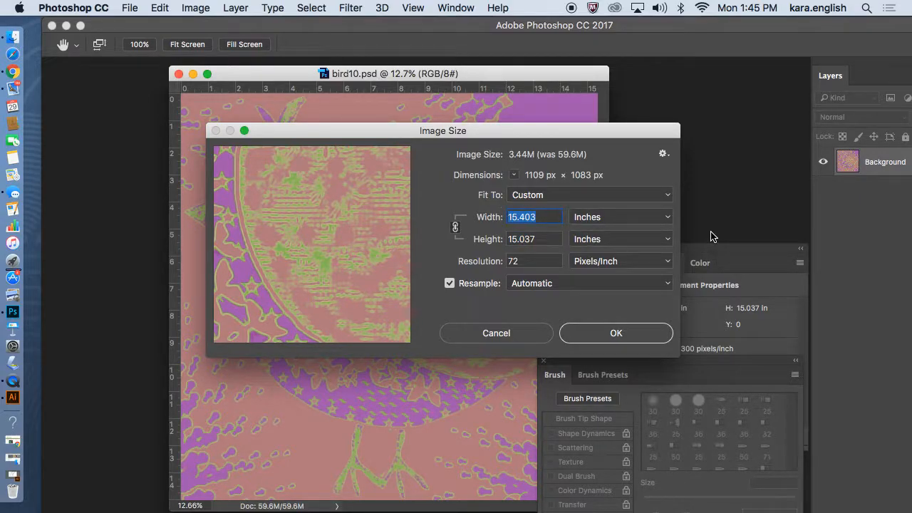
{"action": "type", "text": "9"}
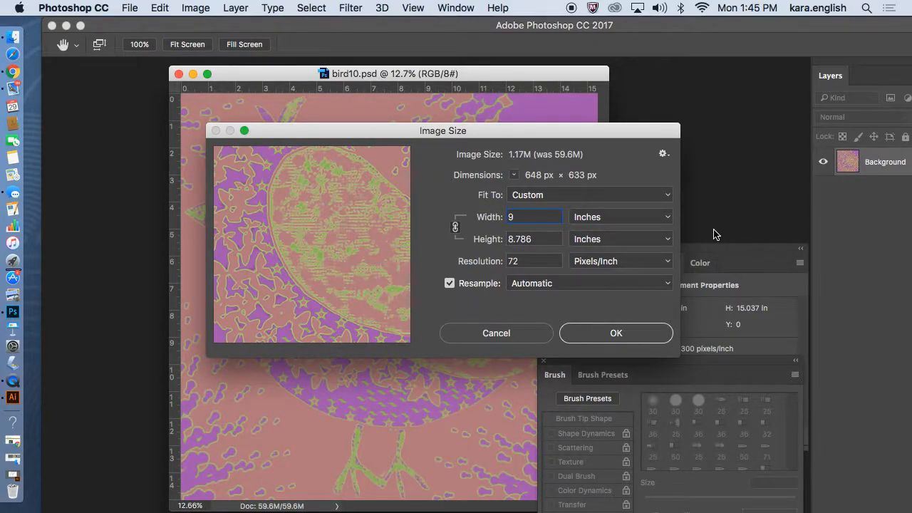
{"action": "left_click", "coordinate": [617, 334]}
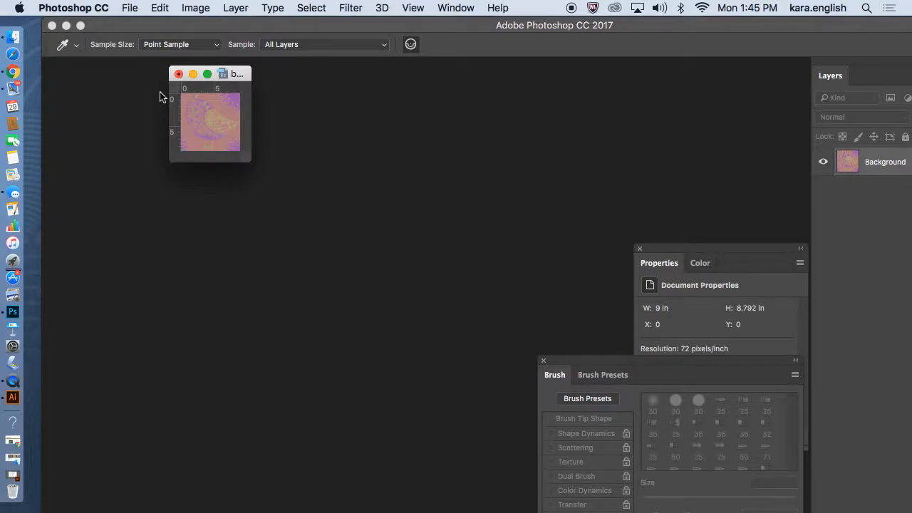
Open the Save for Web export for the resized bird image.
{"action": "left_click", "coordinate": [129, 9]}
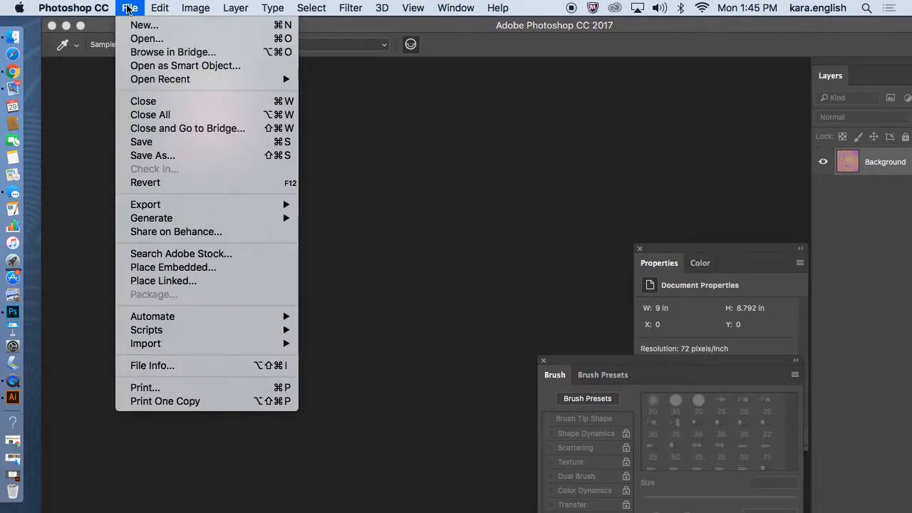
{"action": "mouse_move", "coordinate": [160, 206]}
{"action": "left_click", "coordinate": [344, 262]}
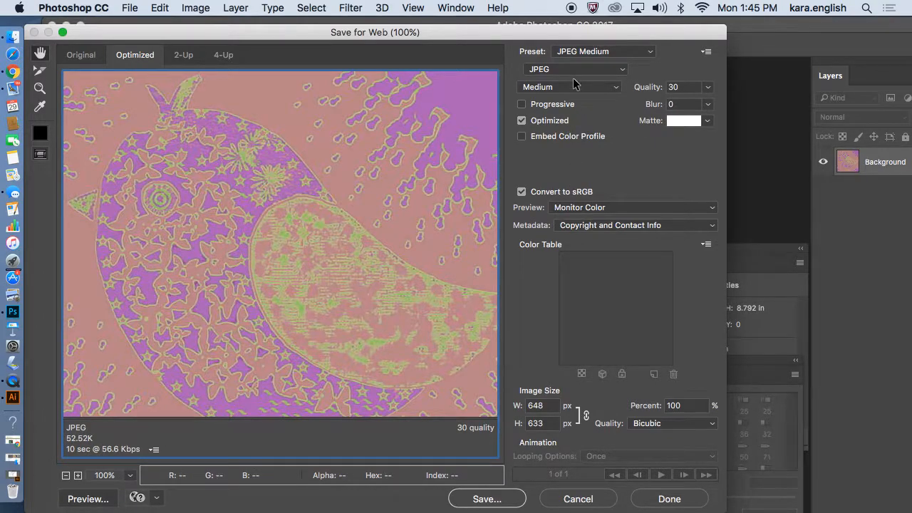
Try the JPEG quality presets Maximum, Very High and High in turn on the export preview.
{"action": "left_click", "coordinate": [554, 87]}
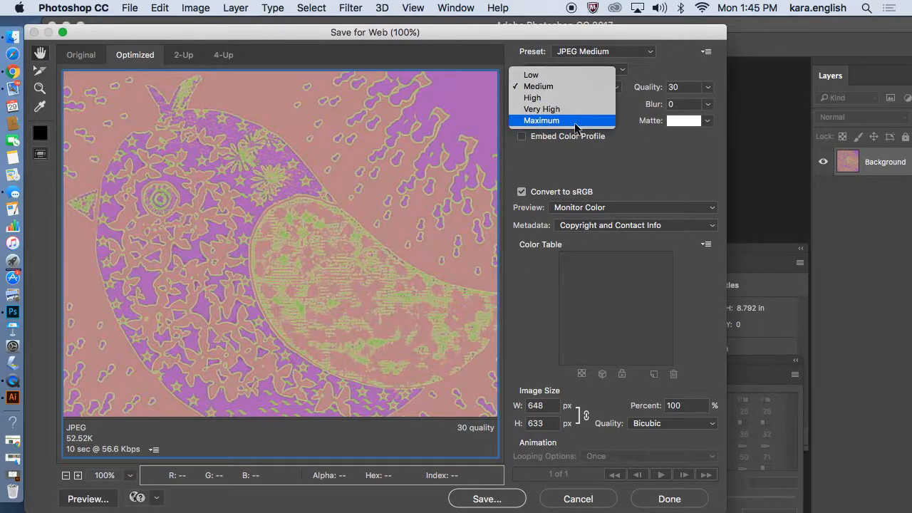
{"action": "left_click", "coordinate": [574, 123]}
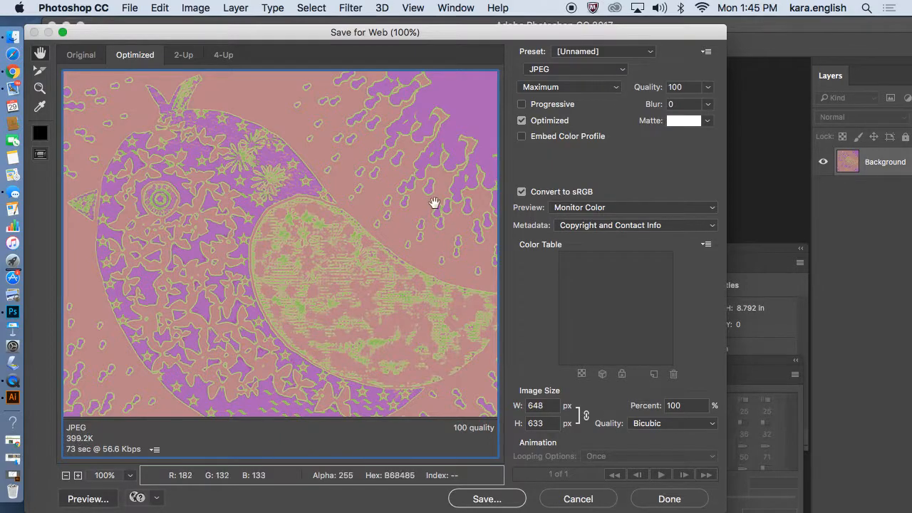
{"action": "left_click", "coordinate": [576, 88]}
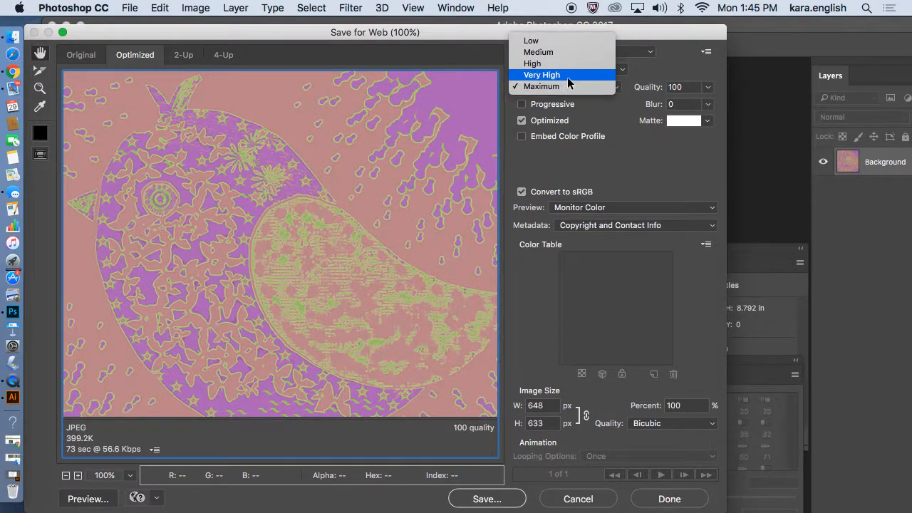
{"action": "left_click", "coordinate": [567, 77]}
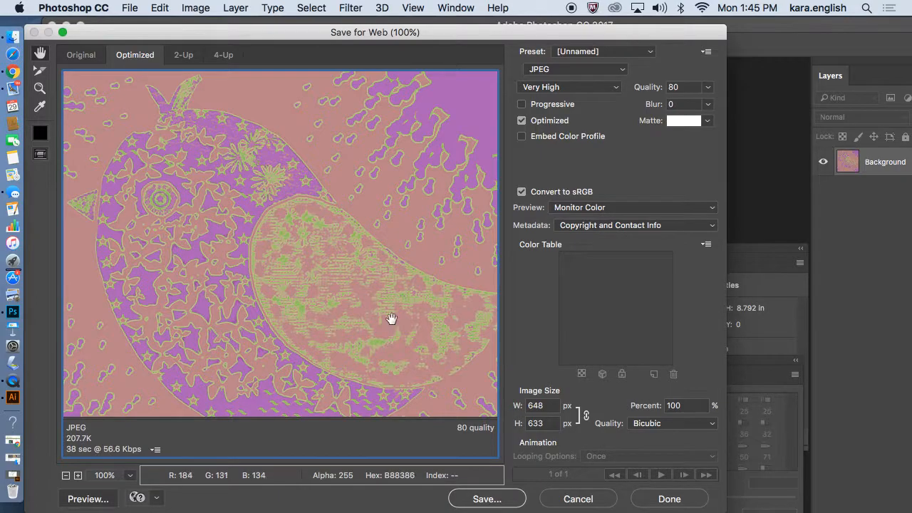
{"action": "left_click", "coordinate": [595, 87]}
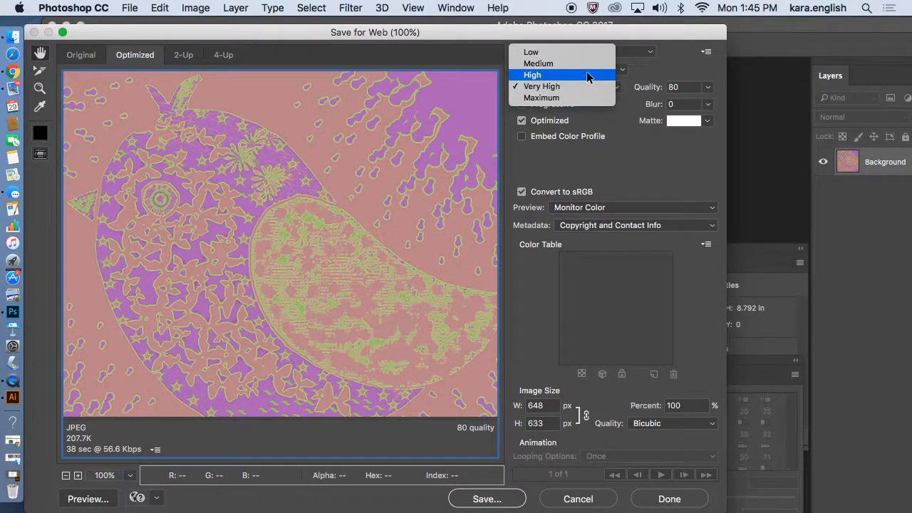
{"action": "left_click", "coordinate": [587, 75]}
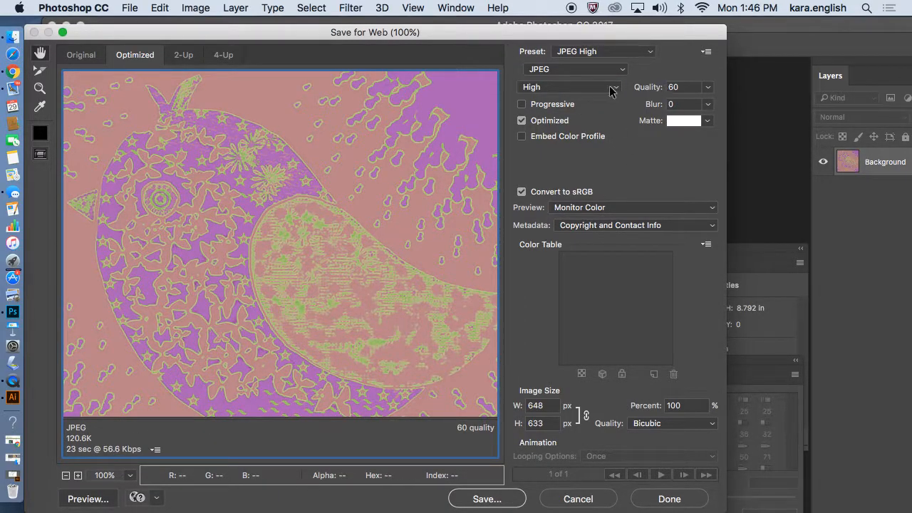
Keep JPEG as the export format and set its quality to Medium.
{"action": "left_click", "coordinate": [597, 71]}
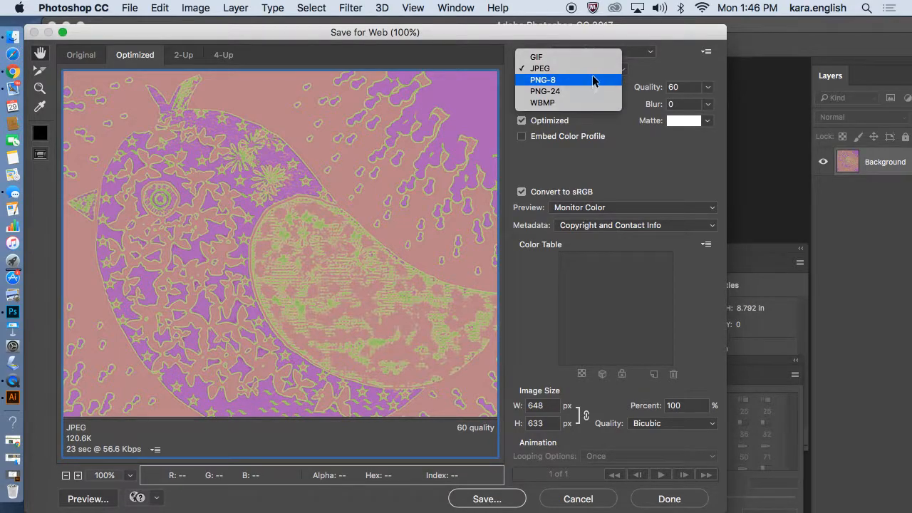
{"action": "left_click", "coordinate": [596, 68]}
{"action": "left_click", "coordinate": [595, 87]}
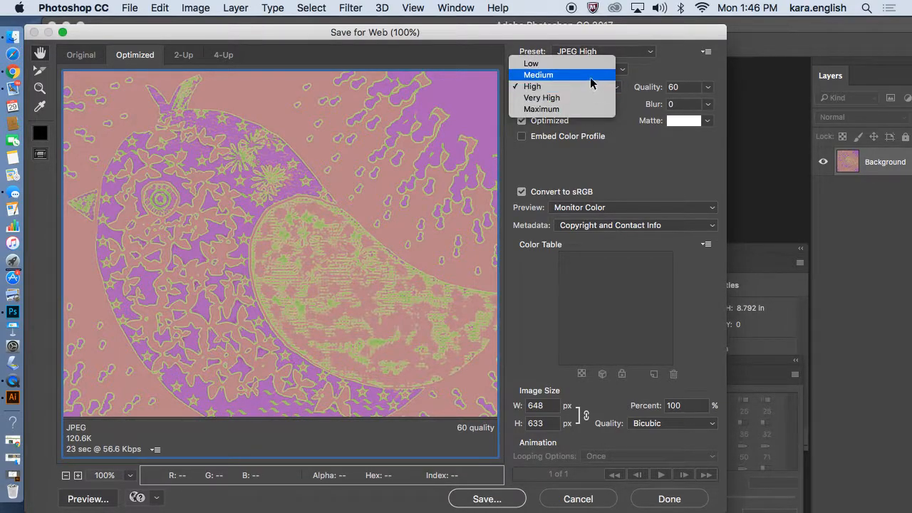
{"action": "left_click", "coordinate": [591, 75]}
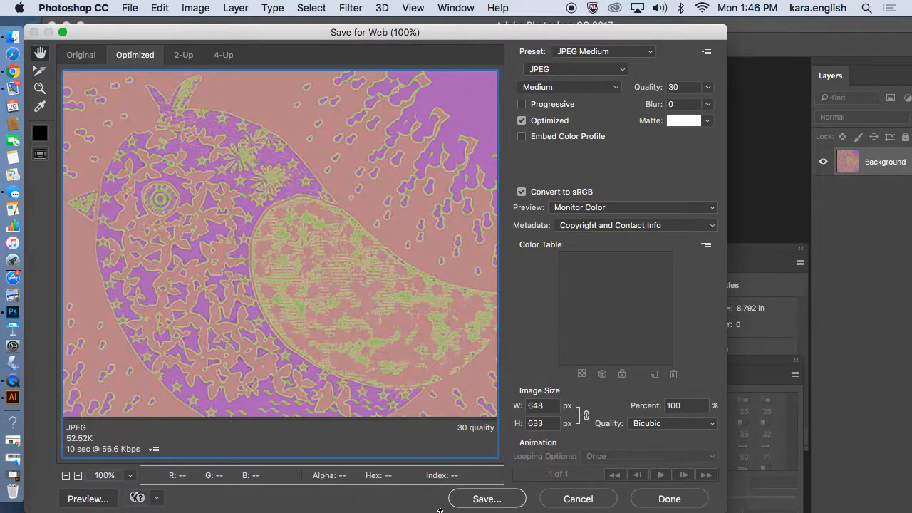
Save the optimized image as wbird10.jpg in the example folder on the Desktop.
{"action": "left_click", "coordinate": [486, 499]}
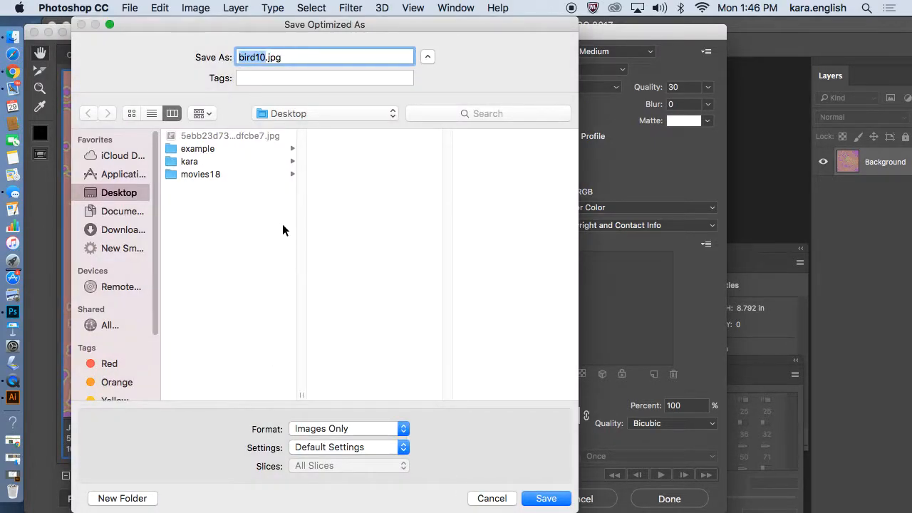
{"action": "left_click", "coordinate": [240, 57]}
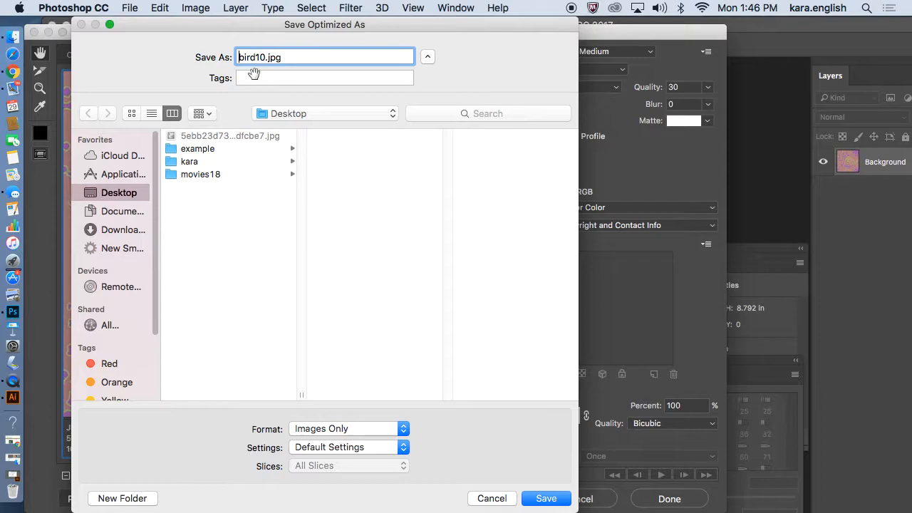
{"action": "type", "text": "w"}
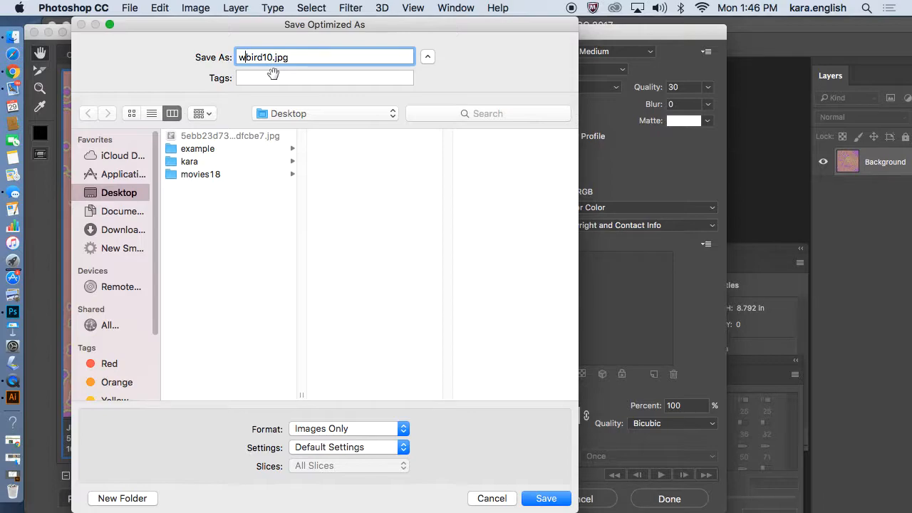
{"action": "left_click", "coordinate": [228, 150]}
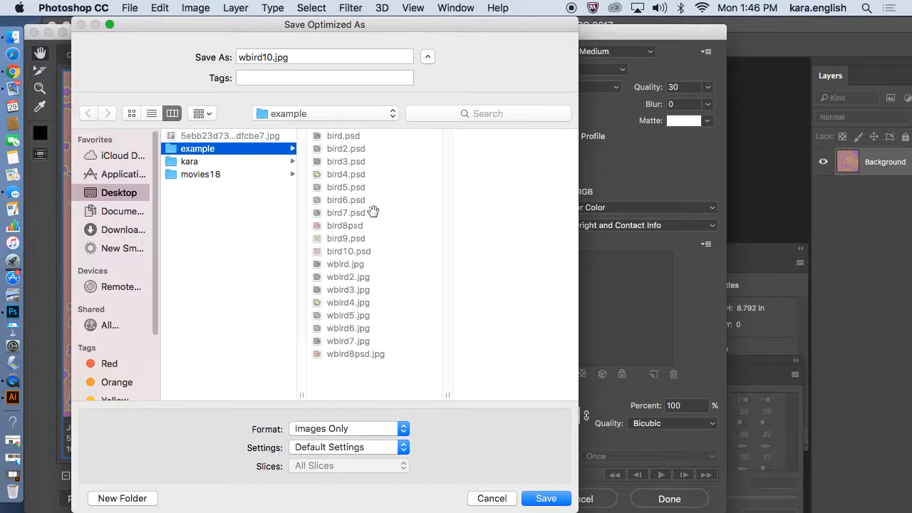
{"action": "left_click", "coordinate": [546, 499]}
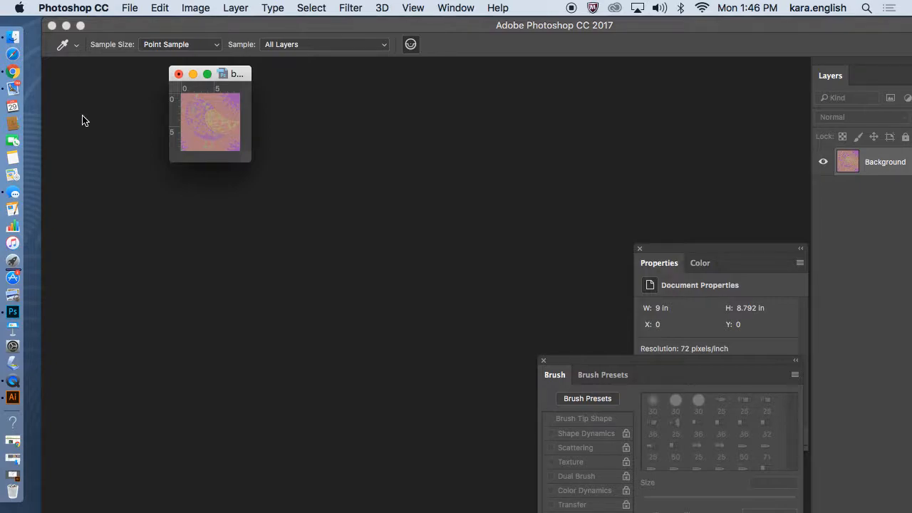
Switch to Chrome, start a new post on the Digital Inspiration blog and open the dialog for adding images.
{"action": "left_click", "coordinate": [13, 74]}
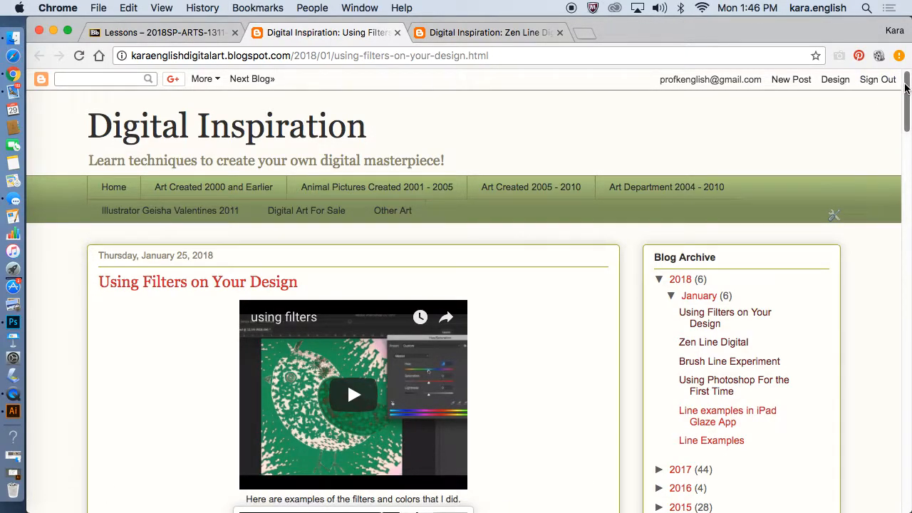
{"action": "left_click", "coordinate": [796, 80]}
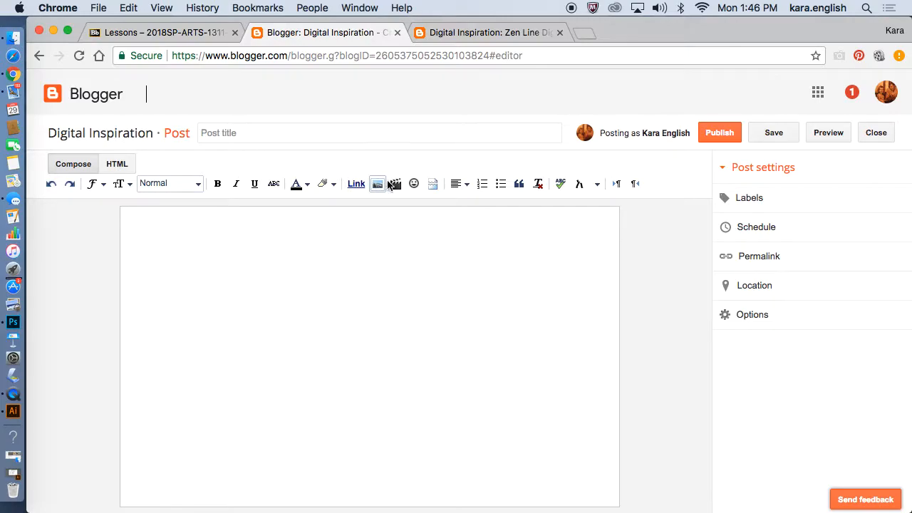
{"action": "left_click", "coordinate": [377, 183]}
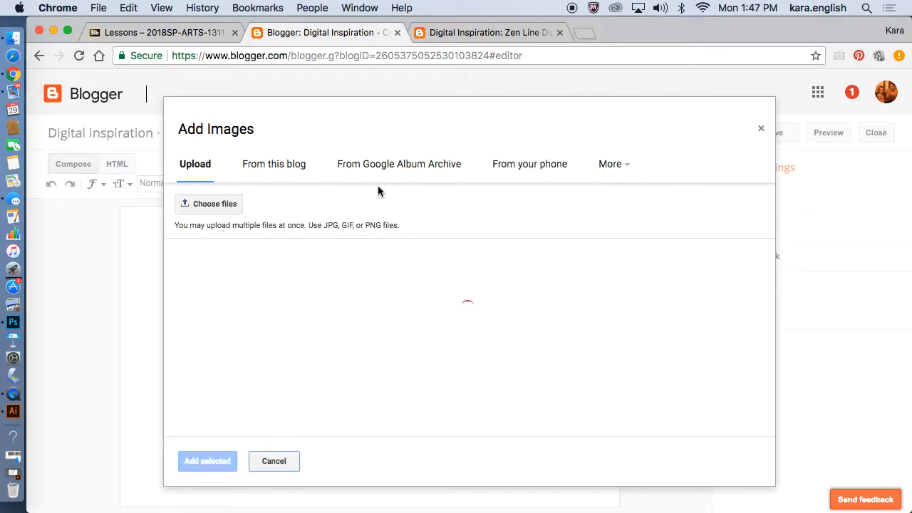
Upload wbird10.jpg from the Desktop's example folder and insert it into the post.
{"action": "left_click", "coordinate": [207, 207]}
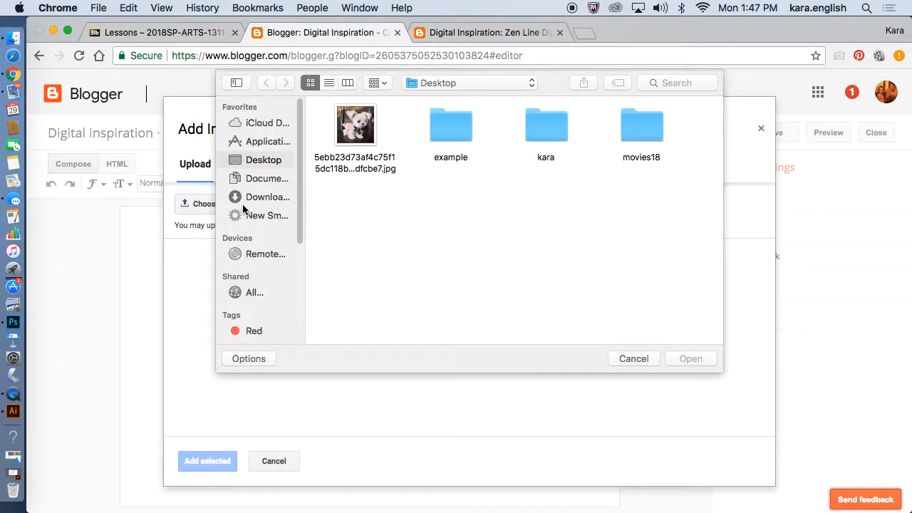
{"action": "left_click", "coordinate": [429, 130]}
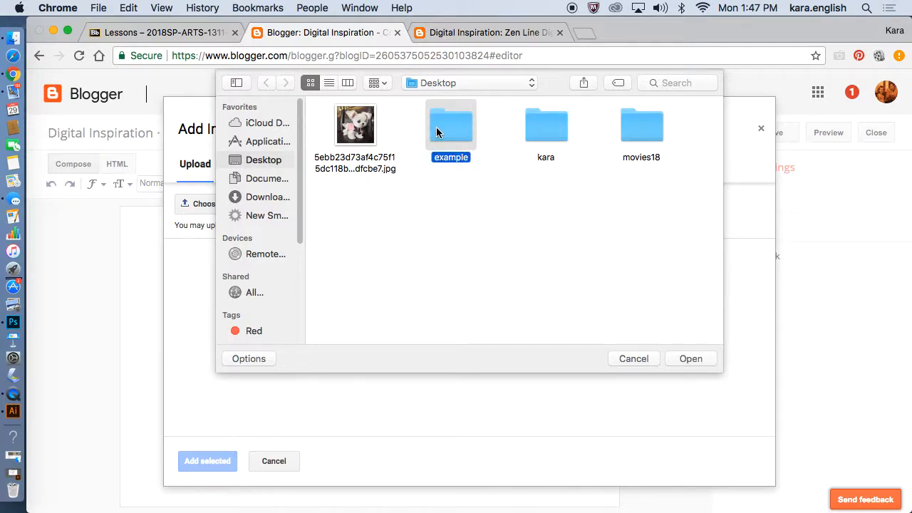
{"action": "double_click", "coordinate": [437, 128]}
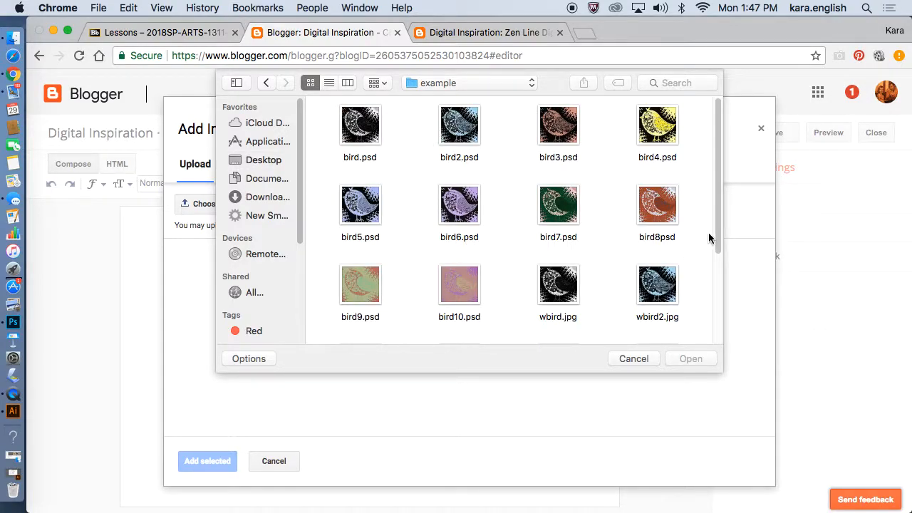
{"action": "left_click_drag", "start_coordinate": [716, 246], "coordinate": [723, 341]}
{"action": "left_click", "coordinate": [563, 305]}
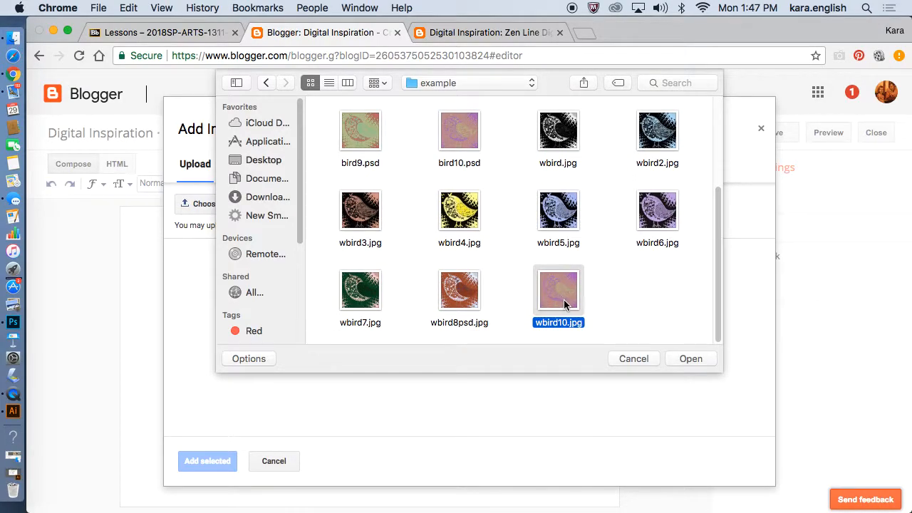
{"action": "left_click", "coordinate": [688, 358]}
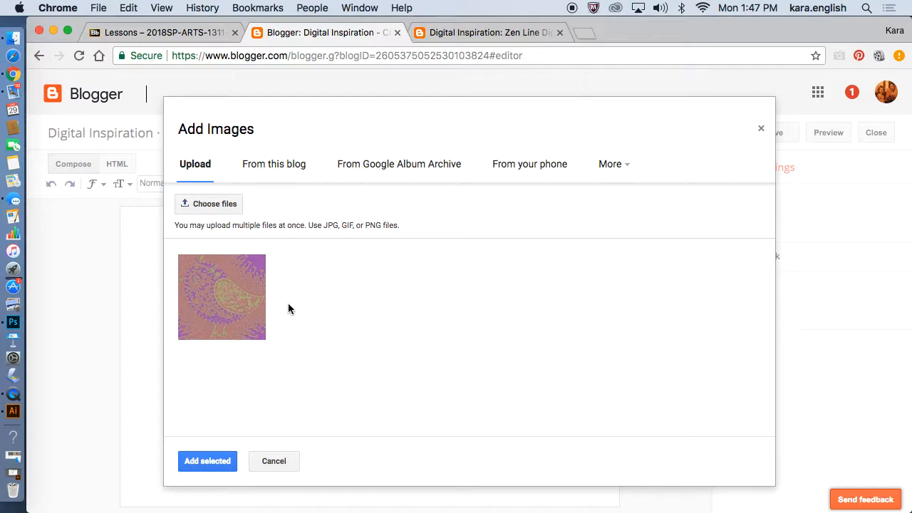
{"action": "left_click", "coordinate": [195, 466]}
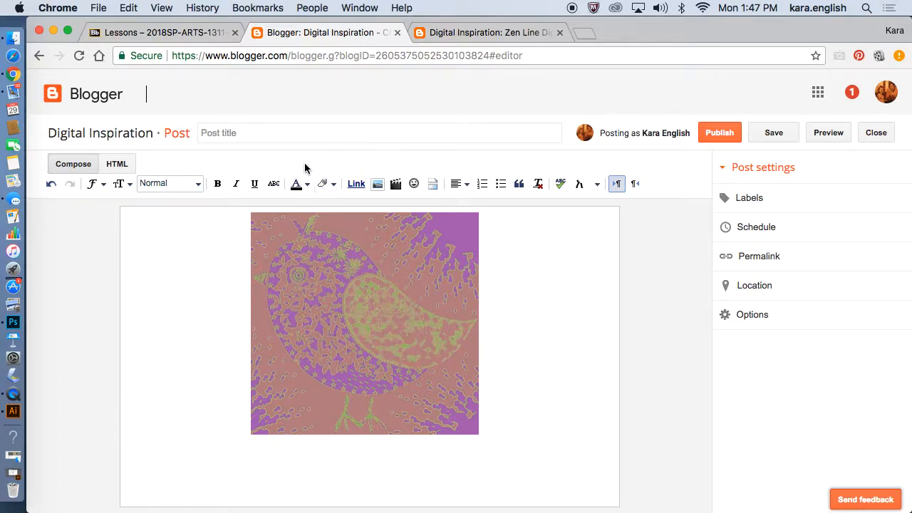
Title the post "Bird #10" and publish it, dismissing the Google+ sharing dialog.
{"action": "left_click", "coordinate": [291, 137]}
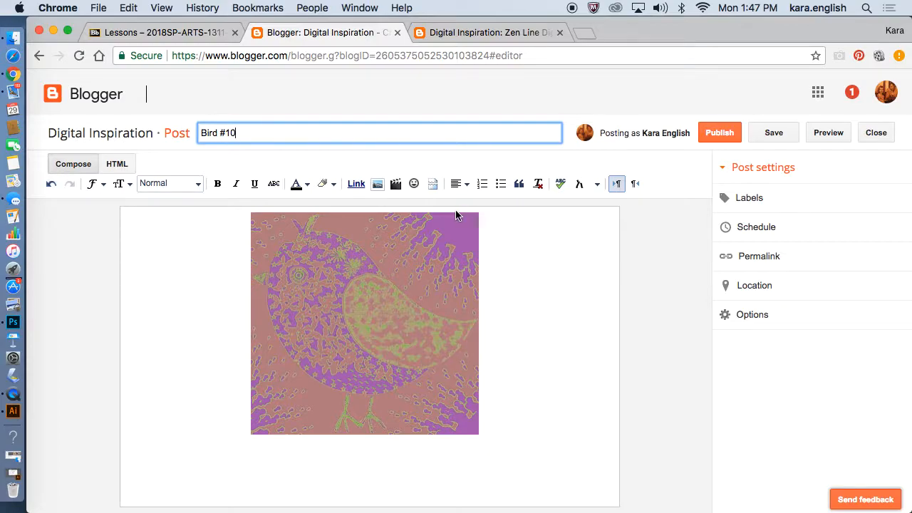
{"action": "left_click", "coordinate": [717, 135]}
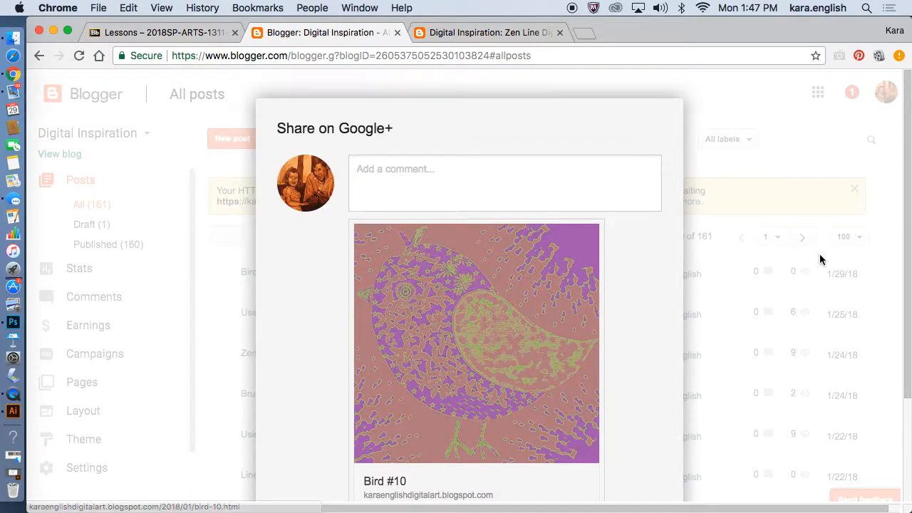
{"action": "left_click_drag", "start_coordinate": [907, 193], "coordinate": [897, 361]}
{"action": "left_click", "coordinate": [343, 482]}
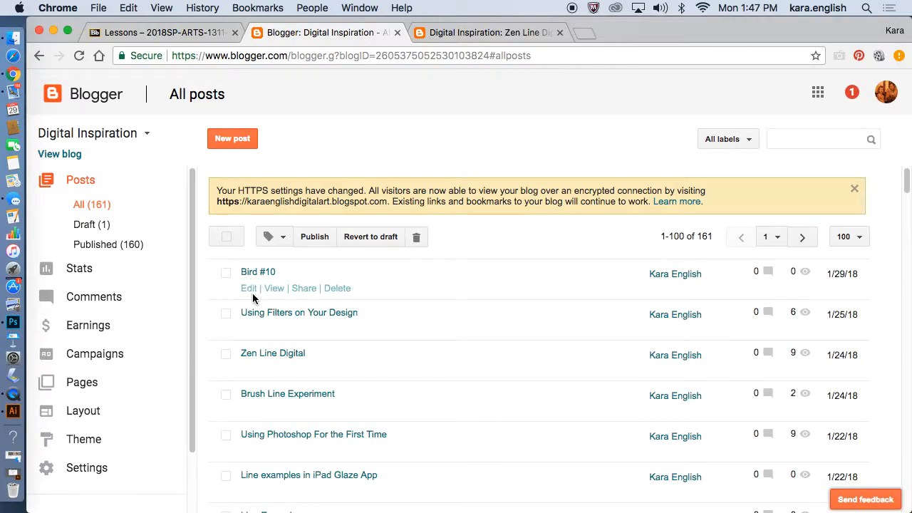
View the published Bird #10 post on the blog, and open the "Using Filters on Your Design" post from the blog archive.
{"action": "left_click", "coordinate": [273, 288]}
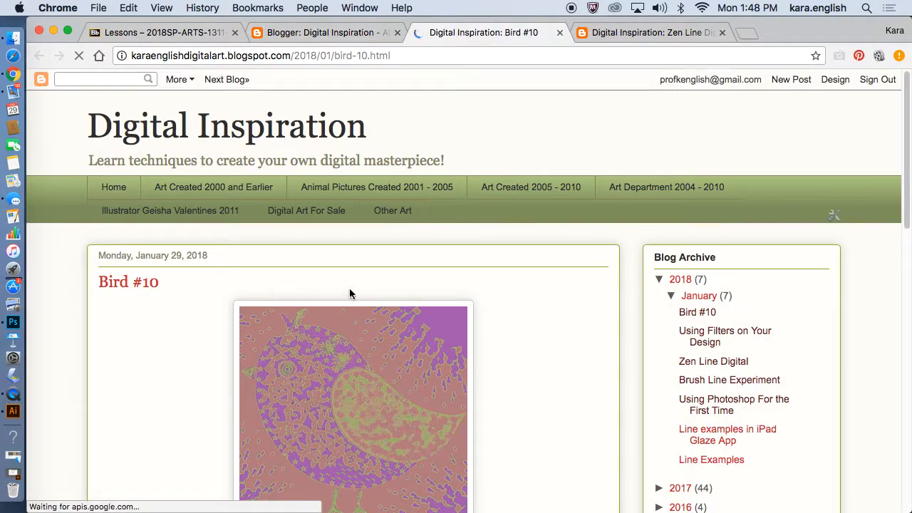
{"action": "left_click_drag", "start_coordinate": [907, 96], "coordinate": [909, 135]}
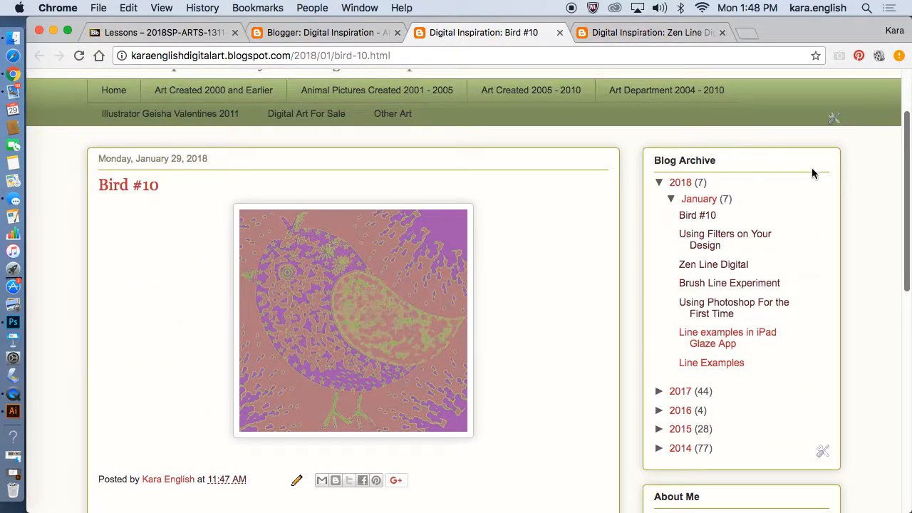
{"action": "left_click", "coordinate": [702, 237]}
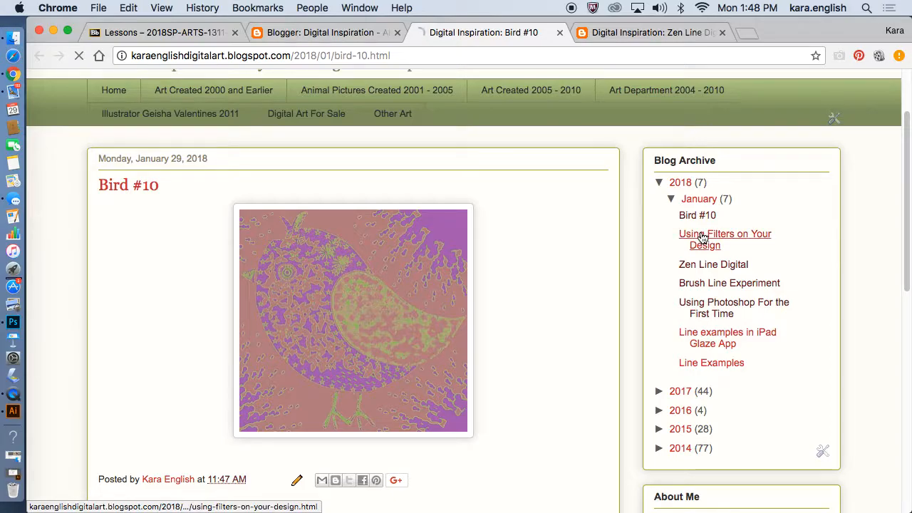
{"action": "left_click_drag", "start_coordinate": [905, 126], "coordinate": [905, 100]}
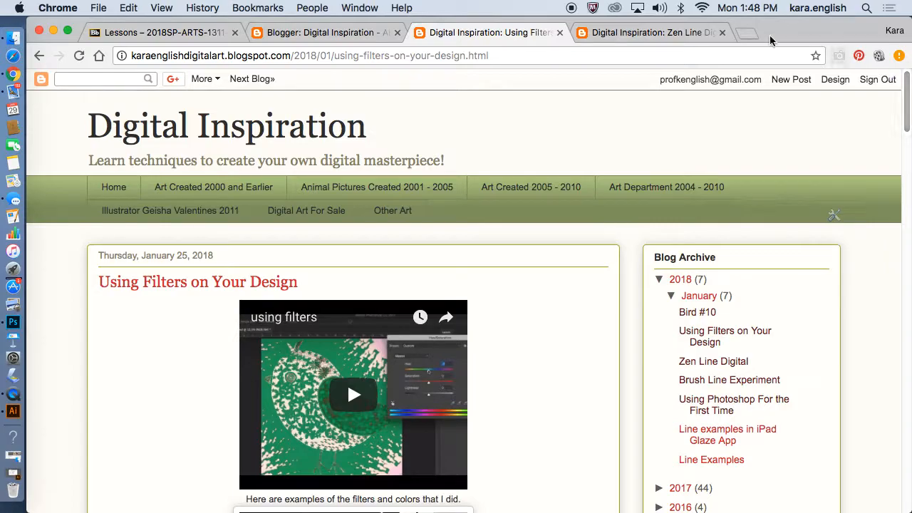
Switch to QuickTime Player and name the screen recording "Saving for Web" for saving to the Desktop.
{"action": "right_click", "coordinate": [7, 397]}
{"action": "left_click", "coordinate": [74, 400]}
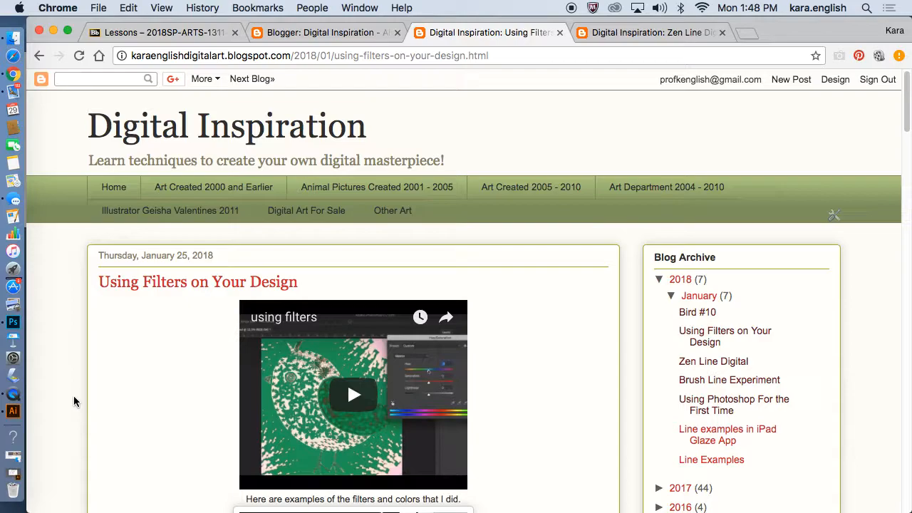
{"action": "left_click", "coordinate": [16, 395]}
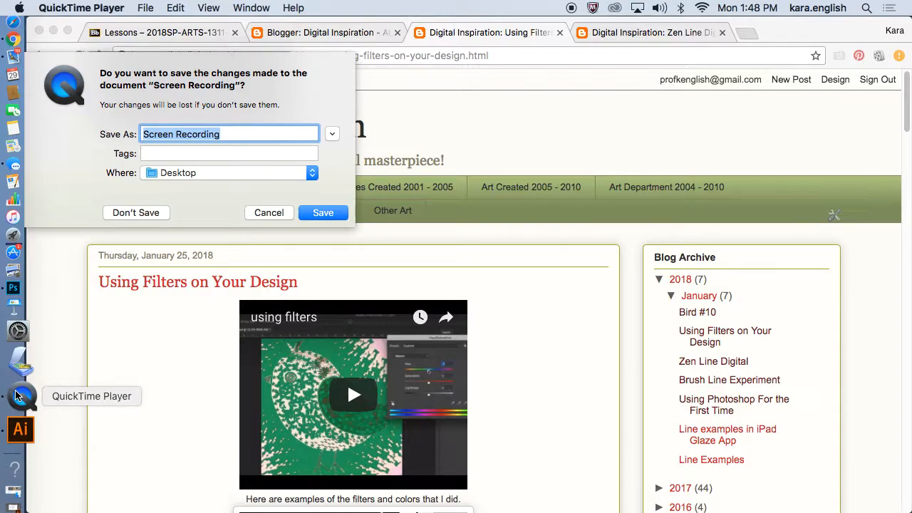
{"action": "type", "text": "Saving for Web"}
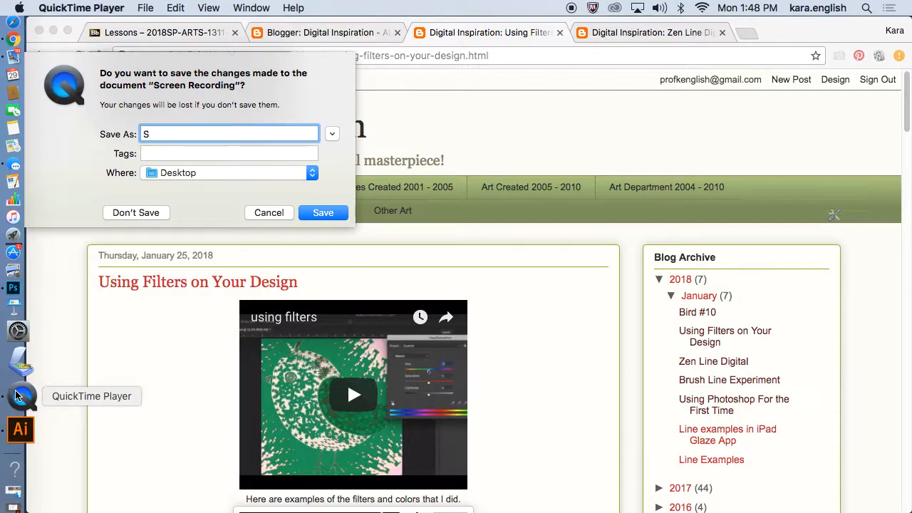